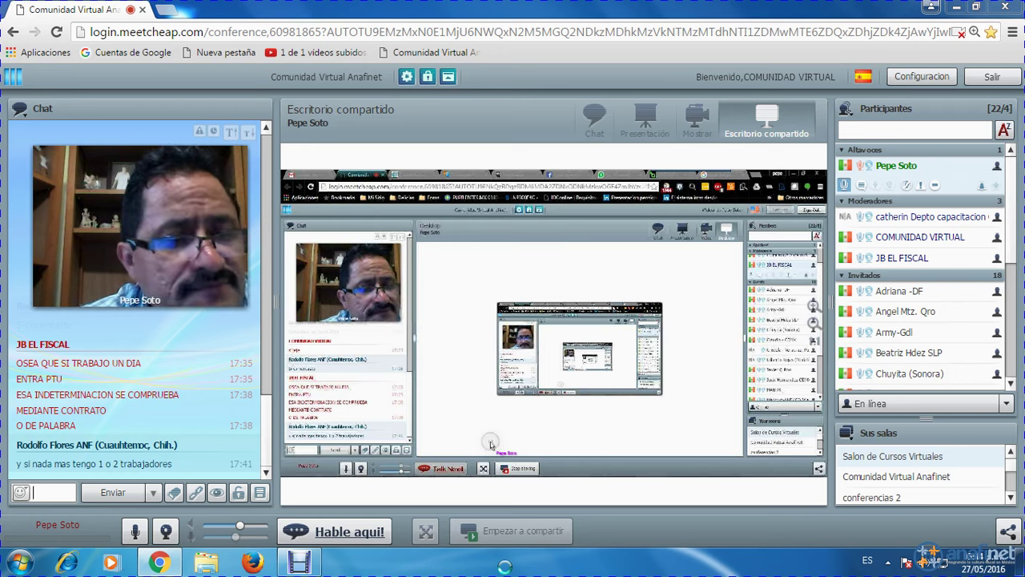
# Send the reply 'si se ve' in the conference chat.
pyautogui.write('si se ve')
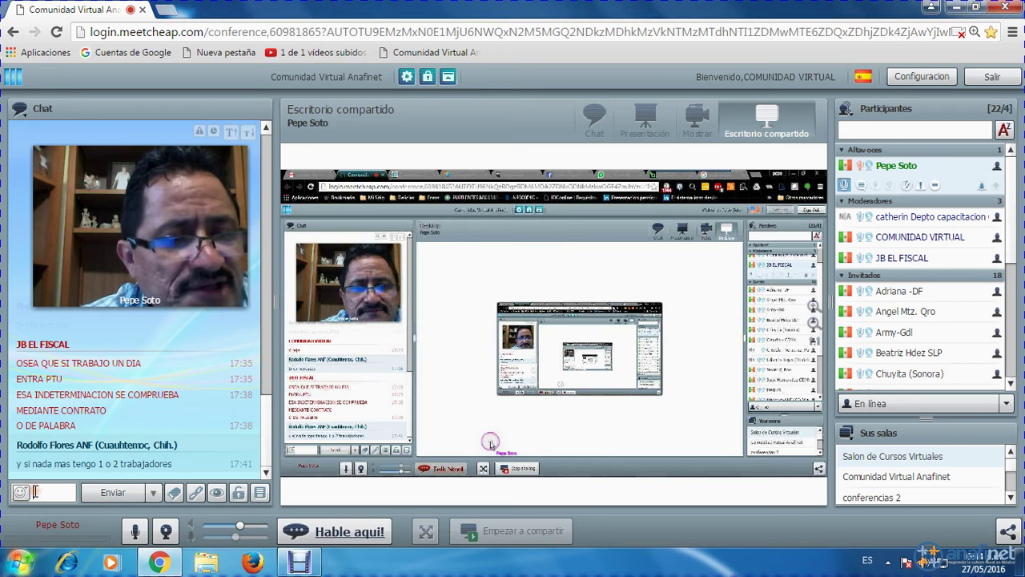
pyautogui.press('Return')
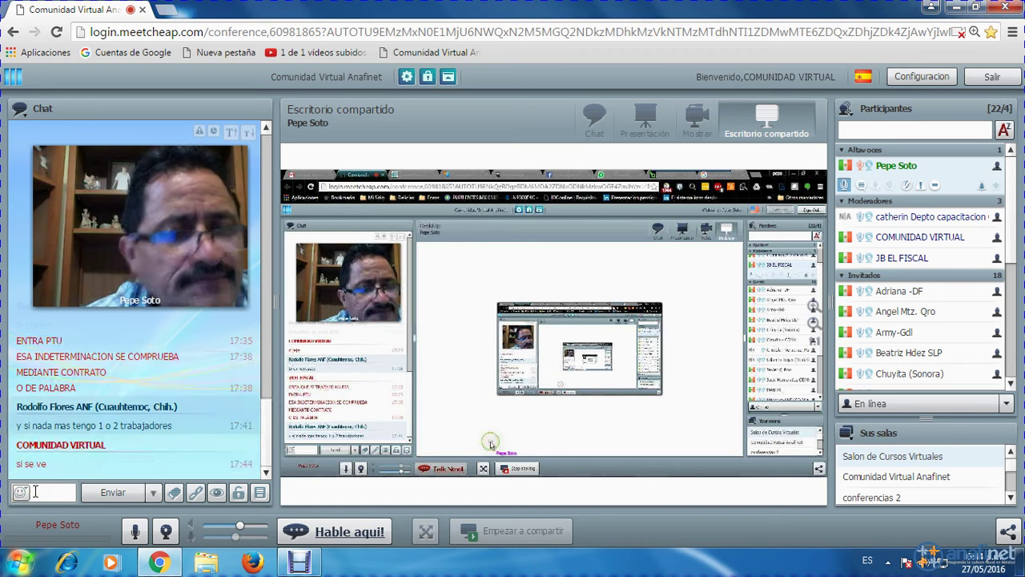